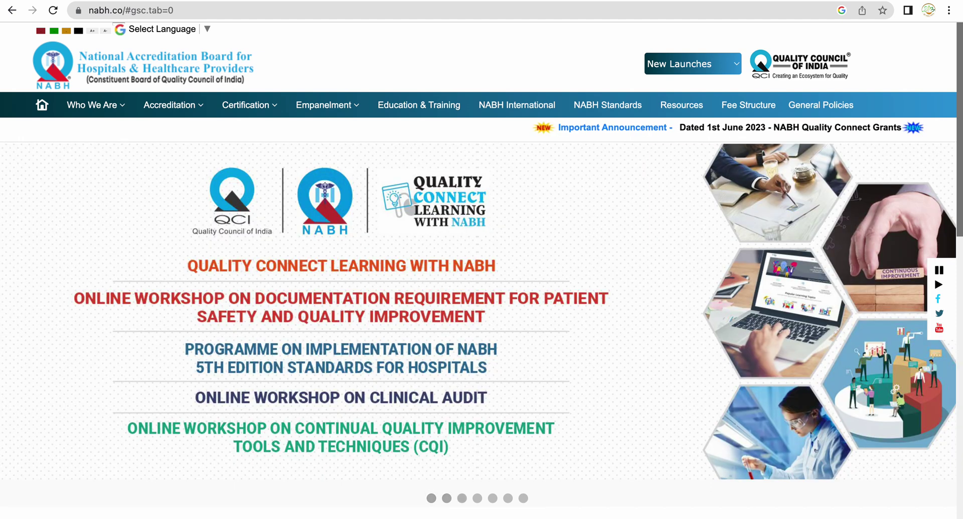
# Go to the AYUSH Entry Level portal login page from NABH's New Launches menu
pyautogui.click(692, 64)
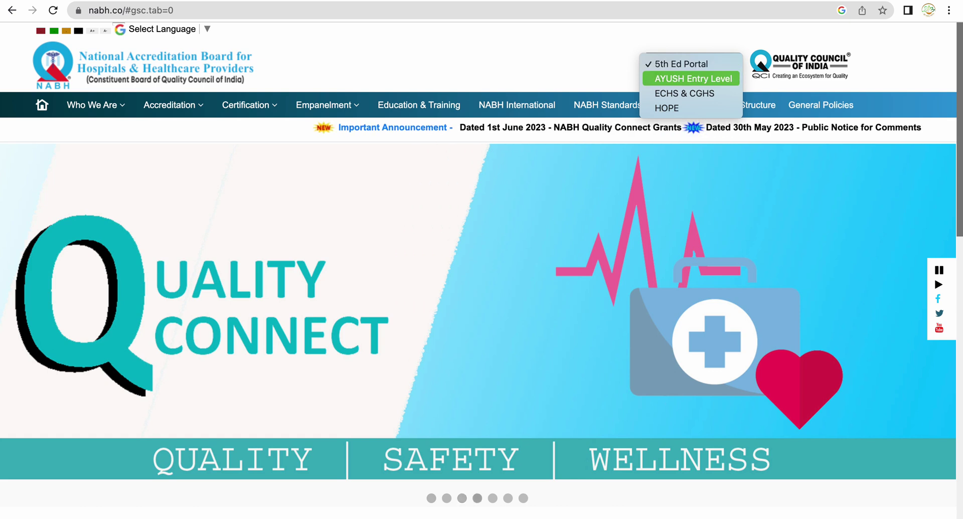
pyautogui.press('Escape')
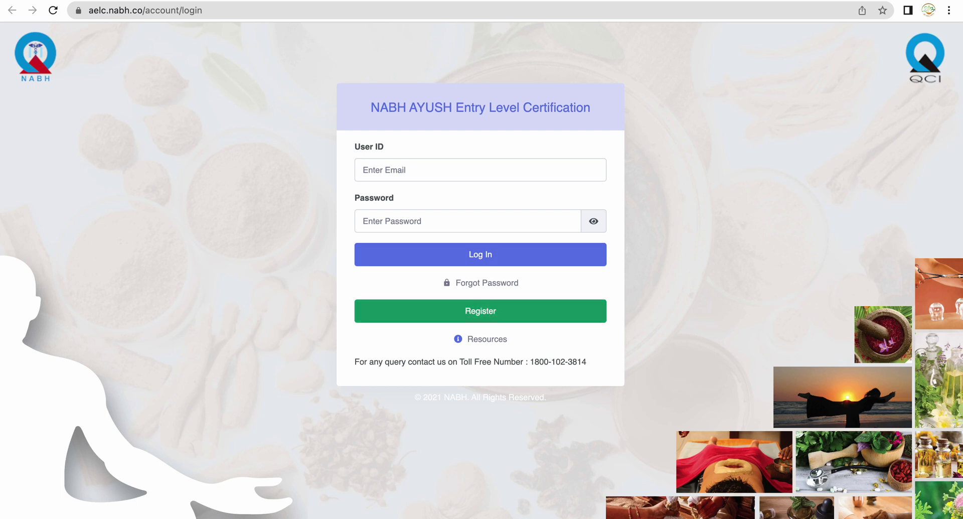
# Start a registration for 'AHWC XYZ ABC' with state Uttarakhand and district Almora
pyautogui.click(480, 311)
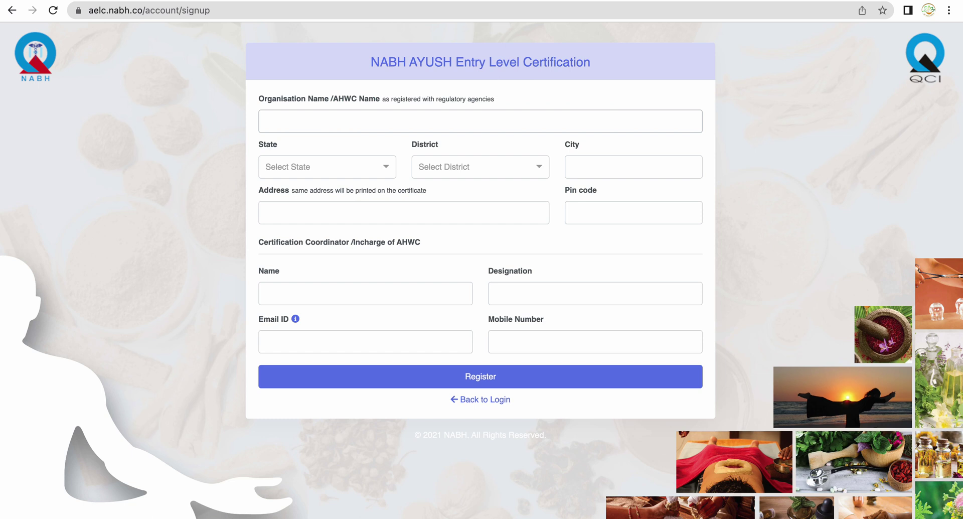
pyautogui.write('AHWC XYZ')
pyautogui.write('ABC')
pyautogui.click(326, 167)
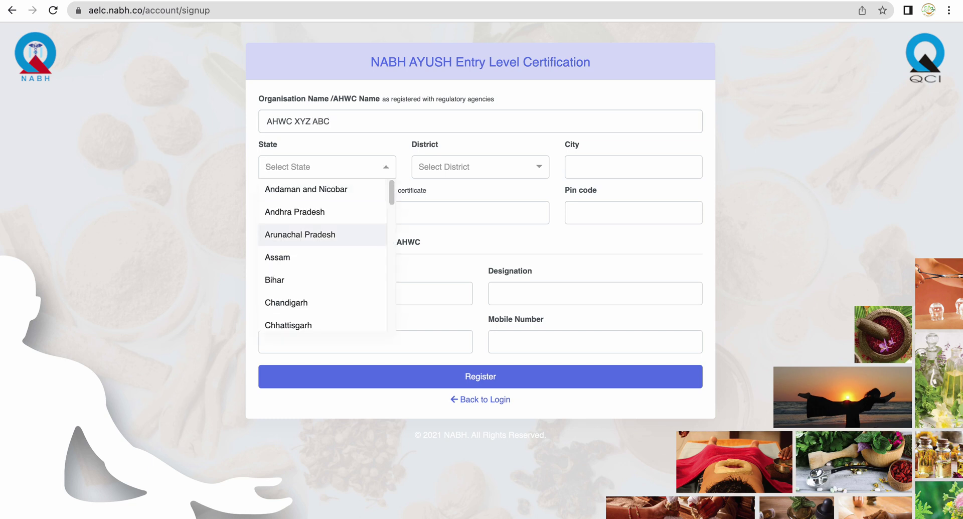
pyautogui.scroll(-10, 322, 255)
pyautogui.scroll(-3, 313, 281)
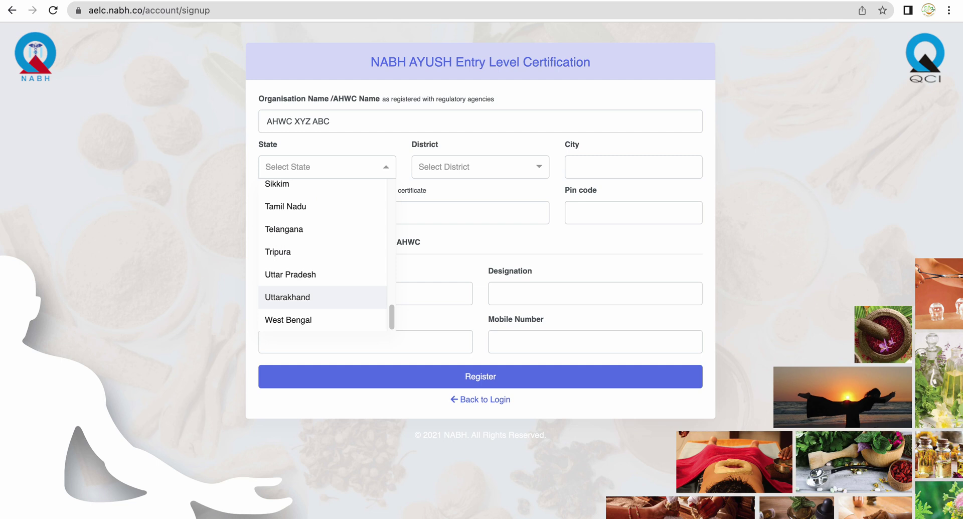
pyautogui.click(314, 296)
pyautogui.click(476, 167)
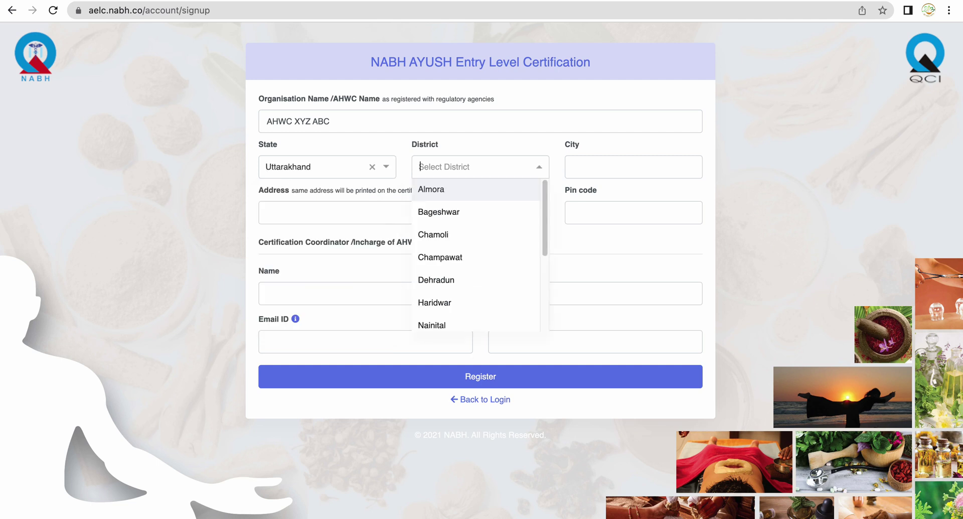
pyautogui.click(451, 190)
# Fill in the city ALMORA, the organisation's address and its pin code
pyautogui.press('Tab')
pyautogui.write('A')
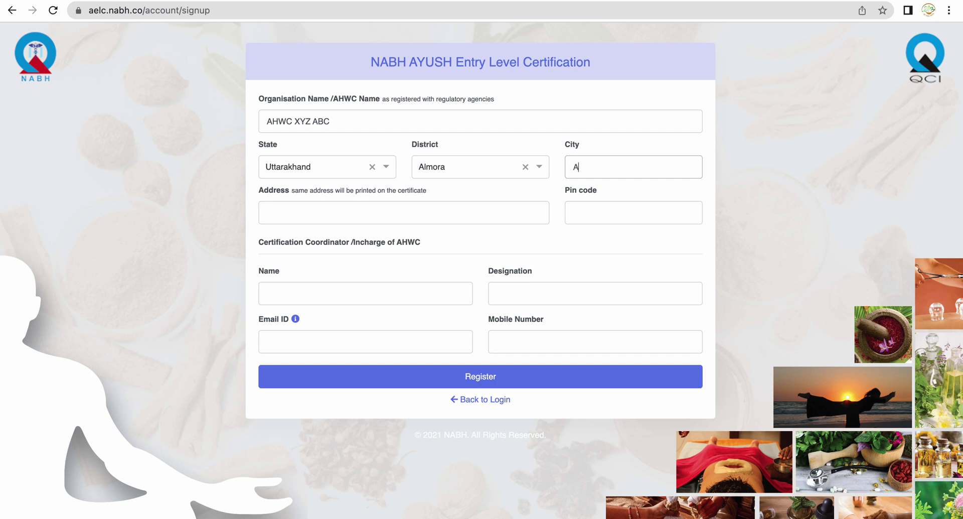
pyautogui.write('LMORA')
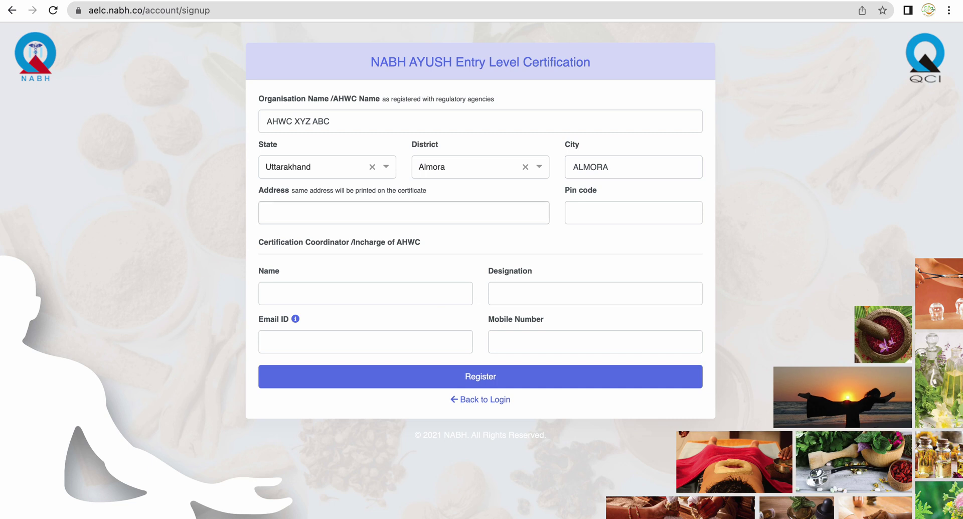
pyautogui.write('G')
pyautogui.press('BackSpace')
pyautogui.write('ABCD EFG')
pyautogui.click(633, 212)
pyautogui.write('200123')
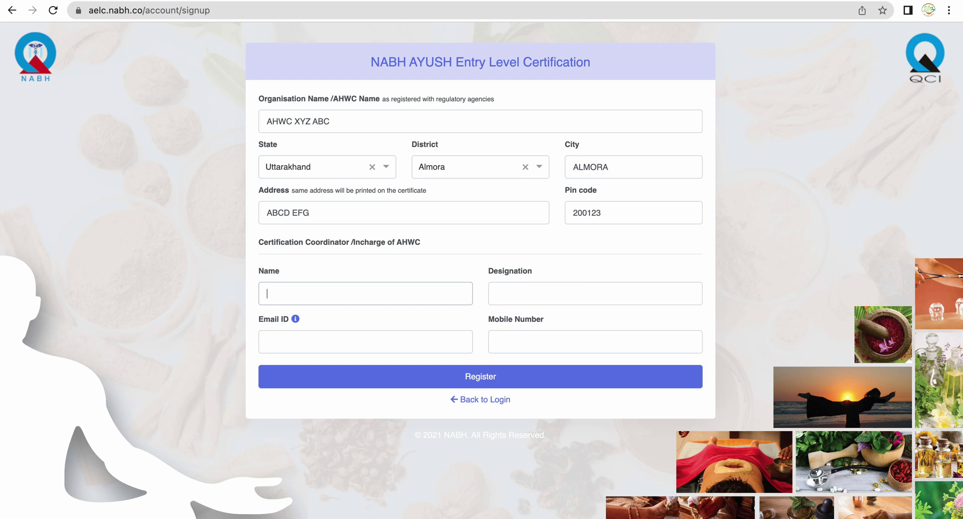
# Enter the coordinator's name, designation Medical Officer, e-mail and mobile number, then submit for verification
pyautogui.write('Dr. Ramesh')
pyautogui.click(595, 293)
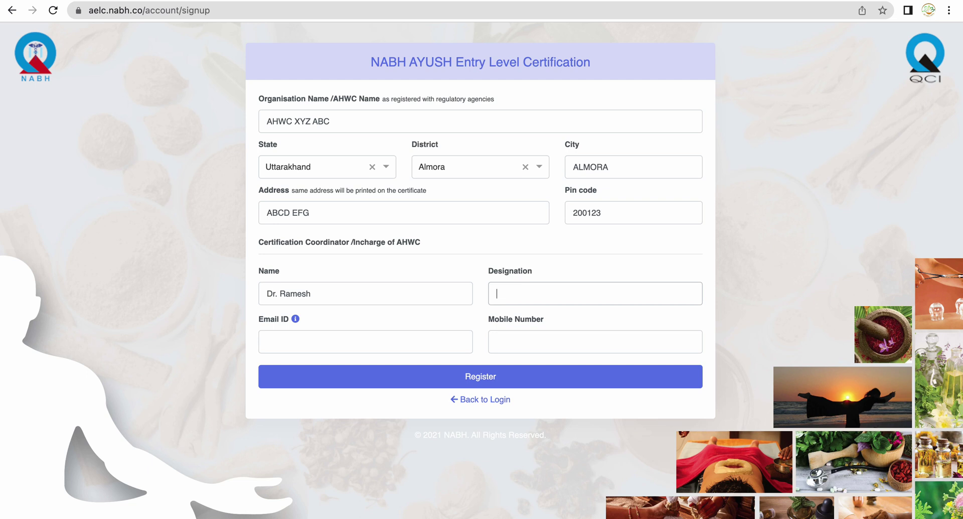
pyautogui.write('Medical Officer')
pyautogui.click(365, 341)
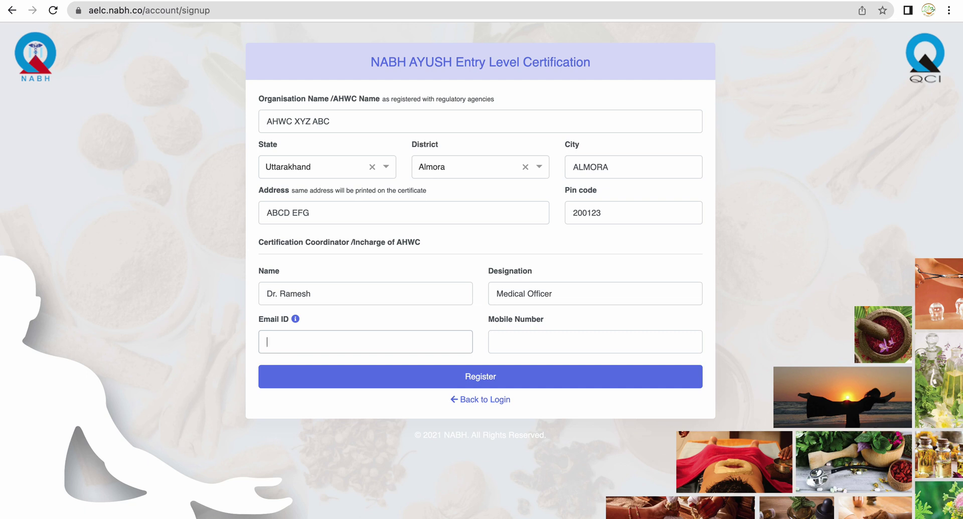
pyautogui.press('Tab')
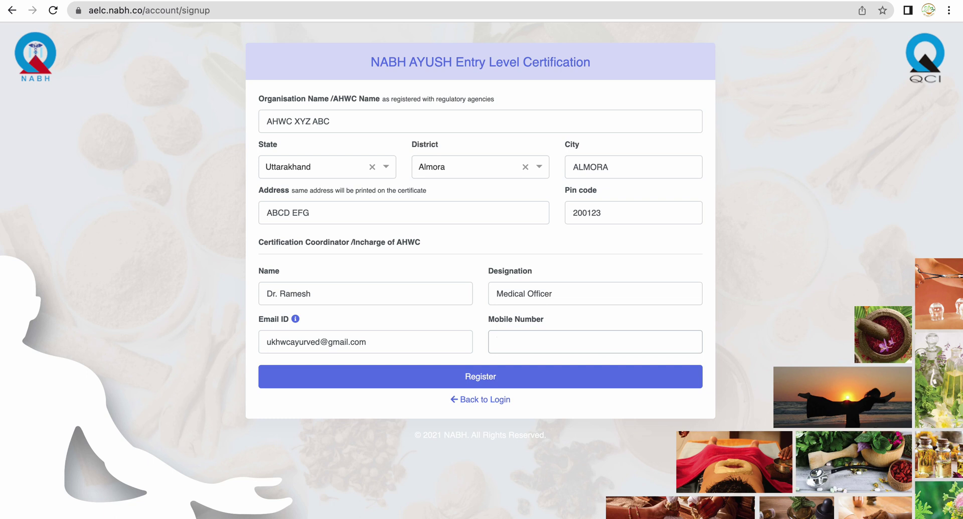
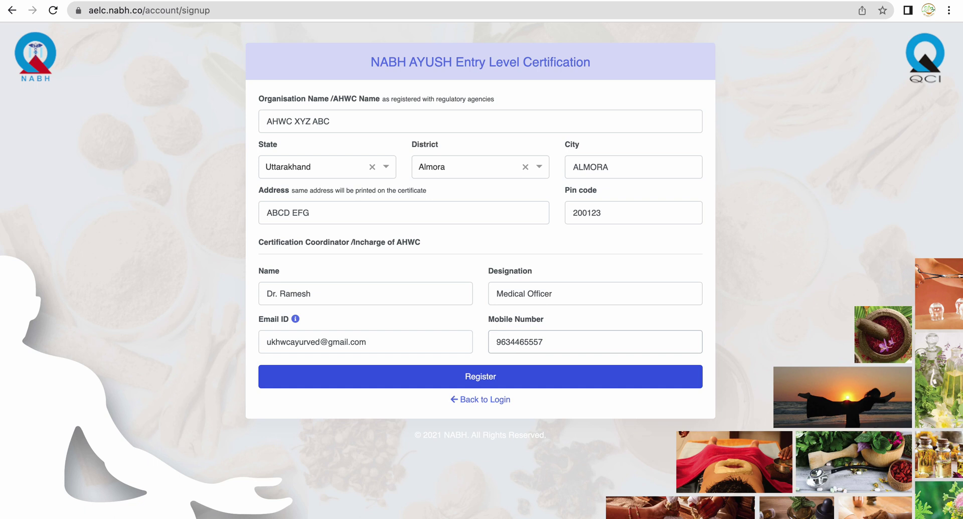
pyautogui.press('Return')
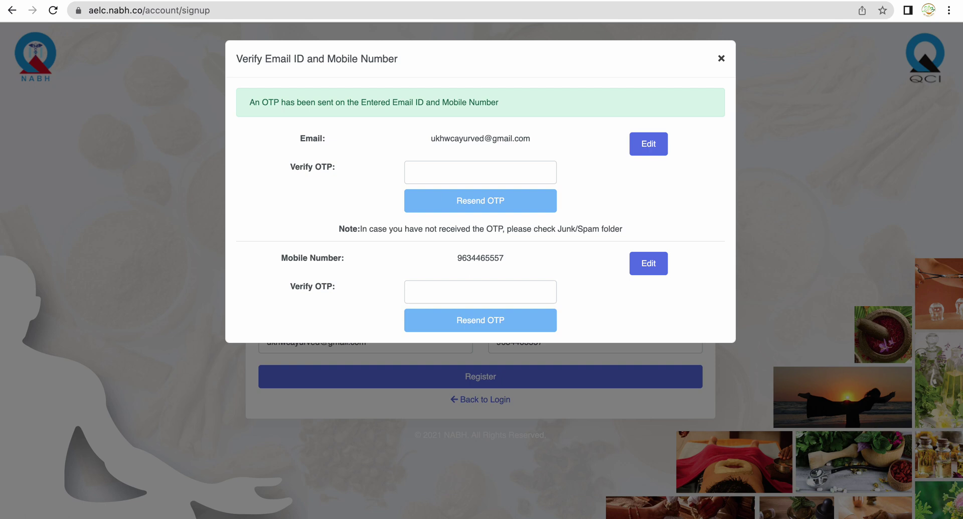
# Copy the code from the Registration OTP e-mail in Gmail into the portal's e-mail OTP field
pyautogui.hotkey('ctrl', 'Tab')
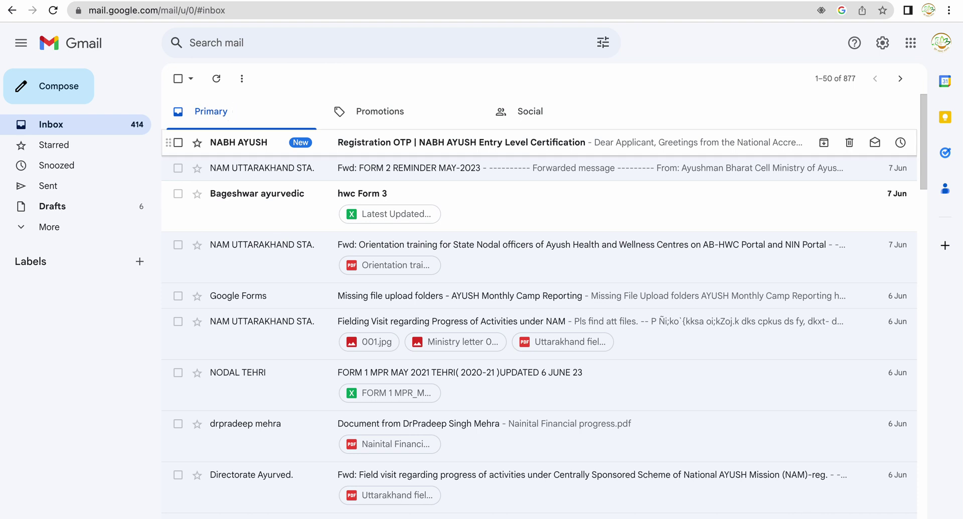
pyautogui.click(301, 142)
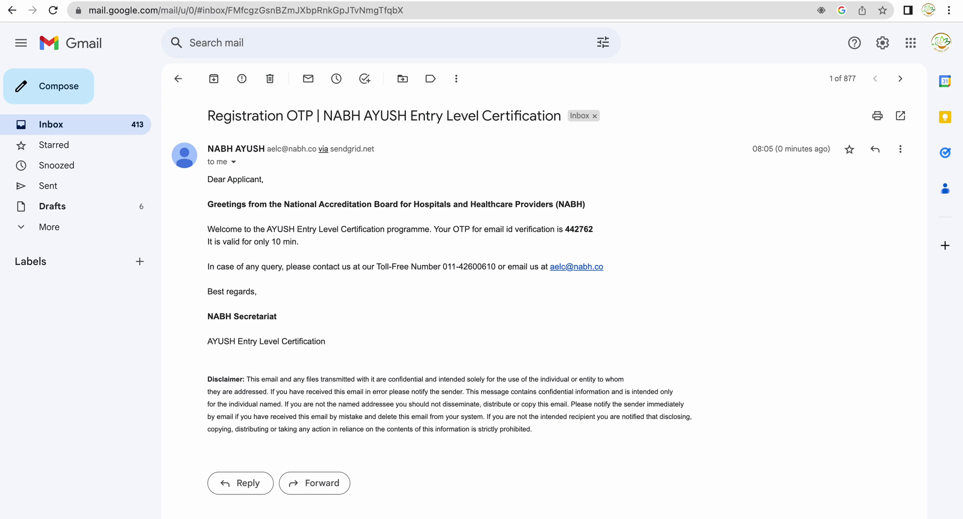
pyautogui.doubleClick(579, 229)
pyautogui.hotkey('ctrl', 'c')
pyautogui.hotkey('ctrl', 'Tab')
pyautogui.click(413, 172)
pyautogui.hotkey('ctrl', 'v')
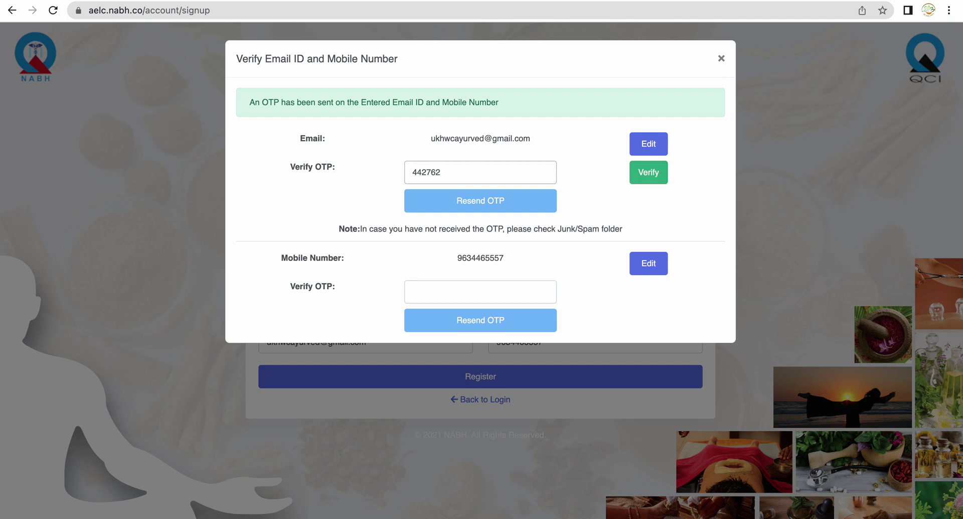
# Verify the e-mail OTP and the mobile OTP, then proceed and confirm submitting the registration
pyautogui.click(648, 172)
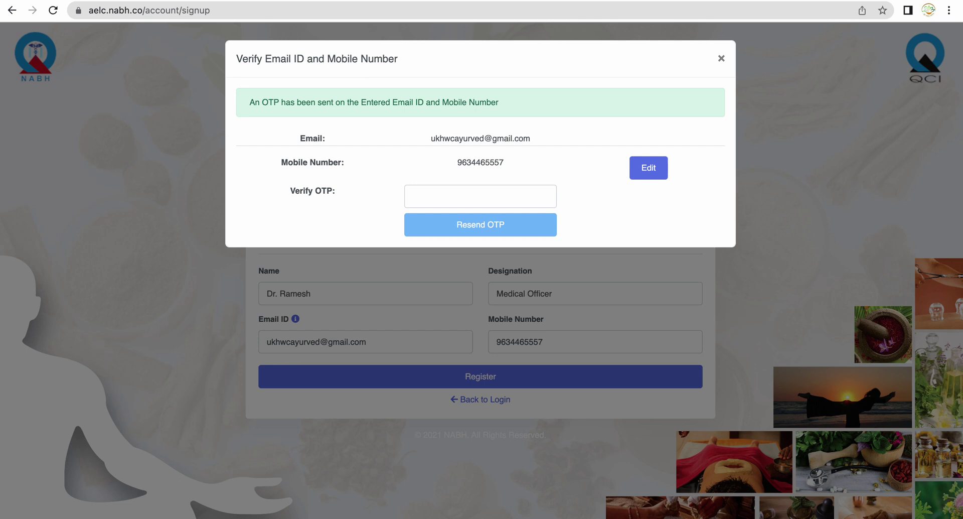
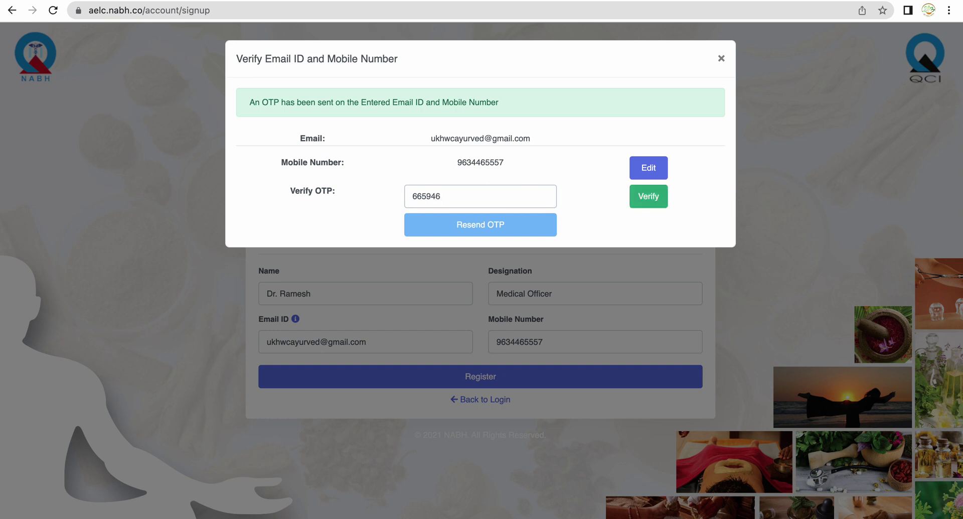
pyautogui.click(648, 196)
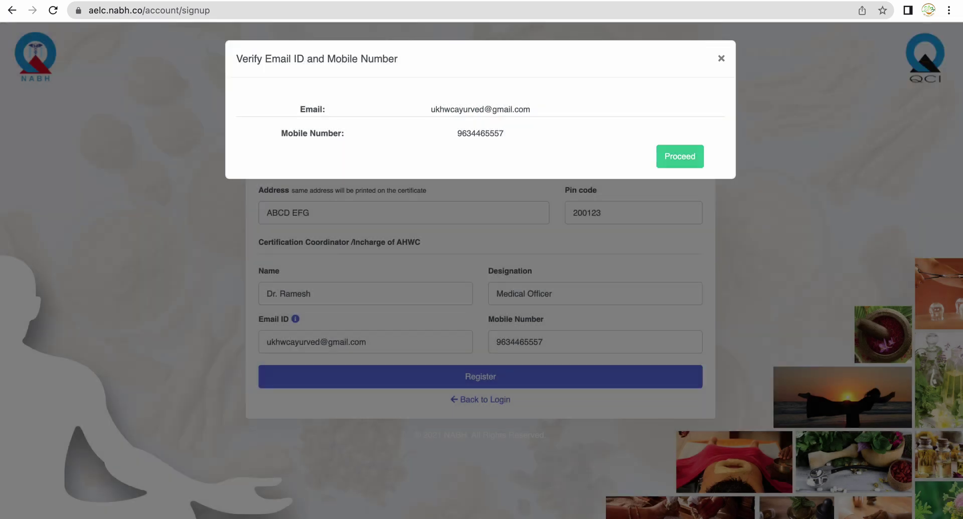
pyautogui.click(680, 156)
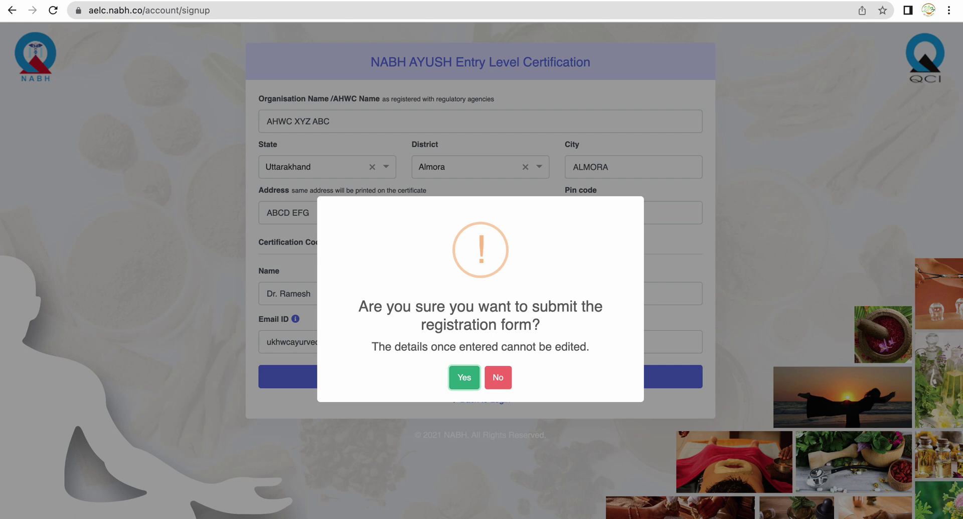
pyautogui.press('Return')
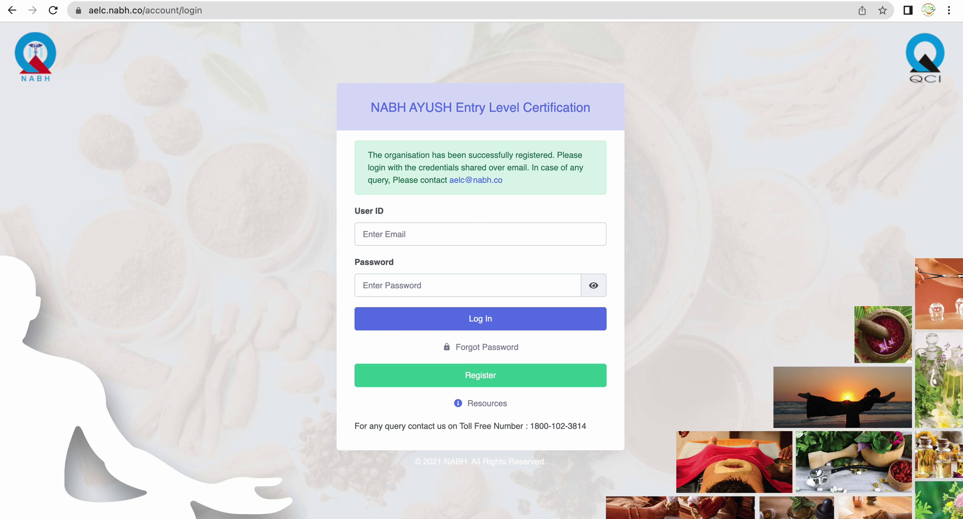
# Open the new Registration e-mail in Gmail and select the assigned portal password
pyautogui.hotkey('ctrl', 'Tab')
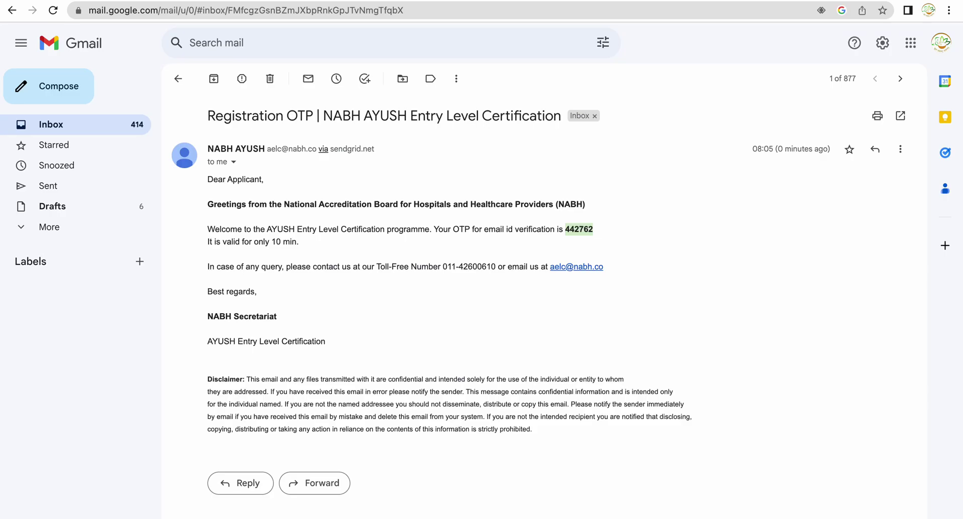
pyautogui.hotkey('alt', 'Left')
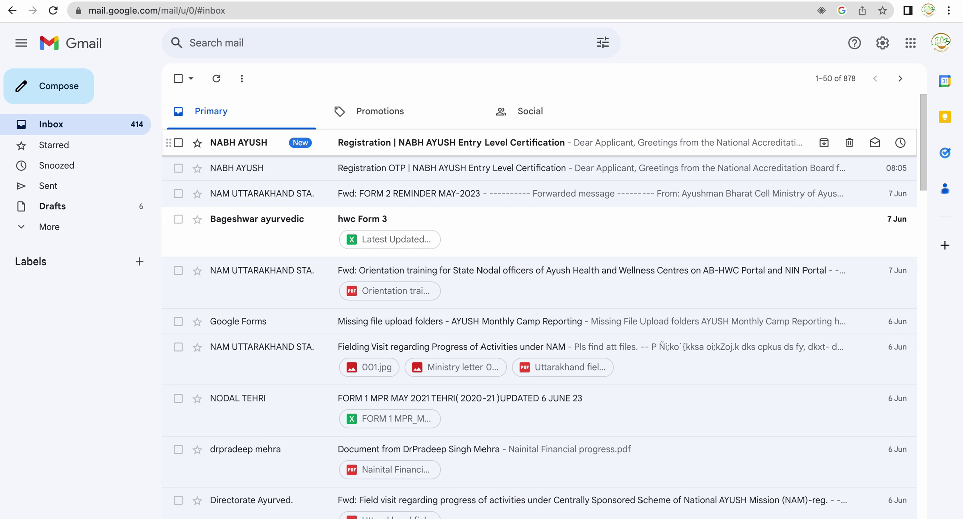
pyautogui.press('Return')
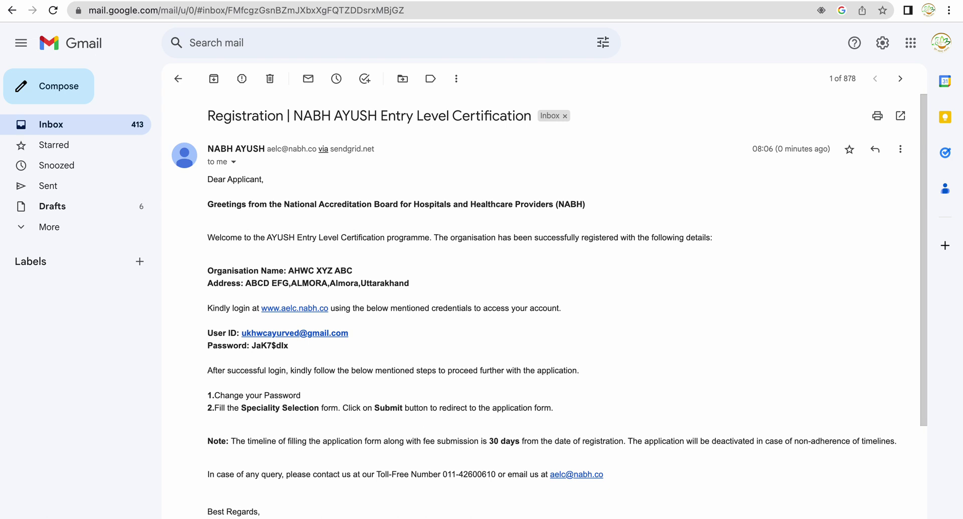
pyautogui.tripleClick(274, 345)
pyautogui.moveTo(289, 345); pyautogui.dragTo(252, 345)
# Log in to the portal with the saved user ID and the copied account password
pyautogui.hotkey('ctrl', 'Tab')
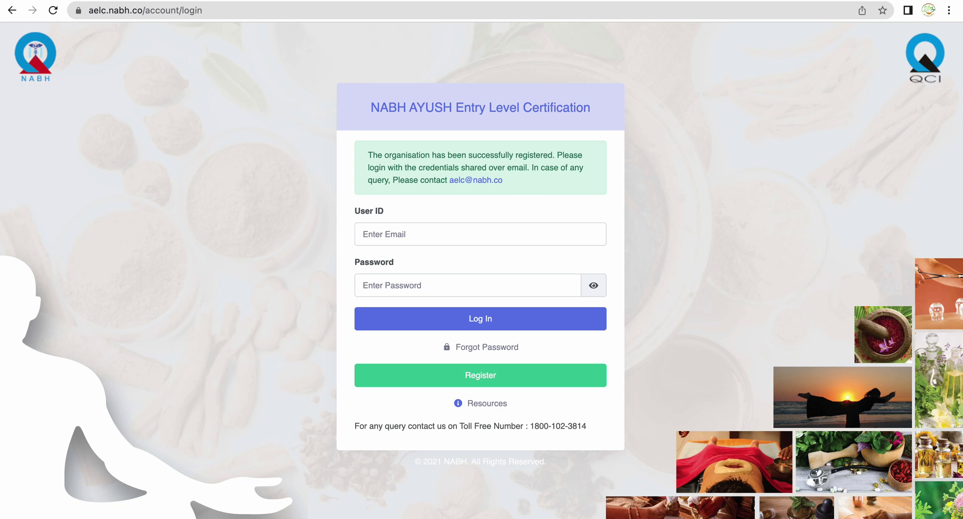
pyautogui.click(431, 234)
pyautogui.press('Down')
pyautogui.press('Return')
pyautogui.press('Tab')
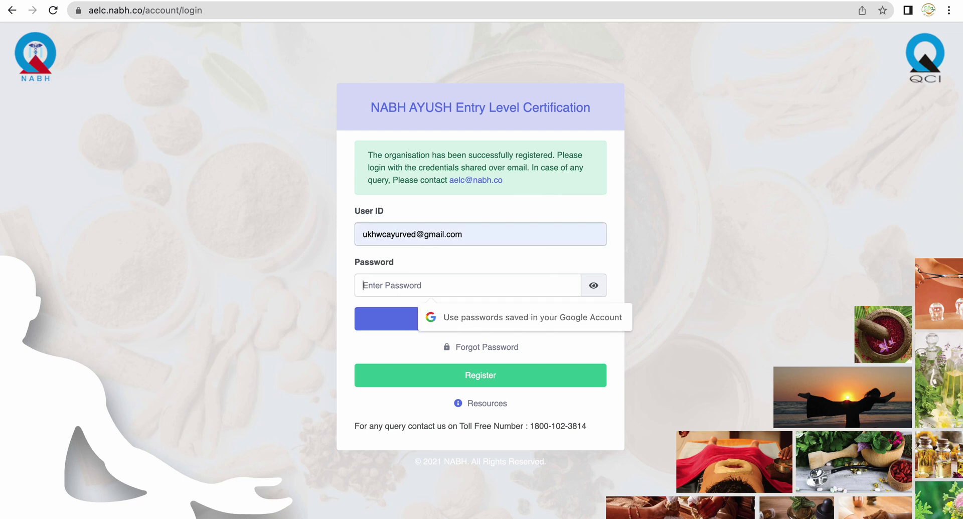
pyautogui.press('super+v')
pyautogui.press('Return')
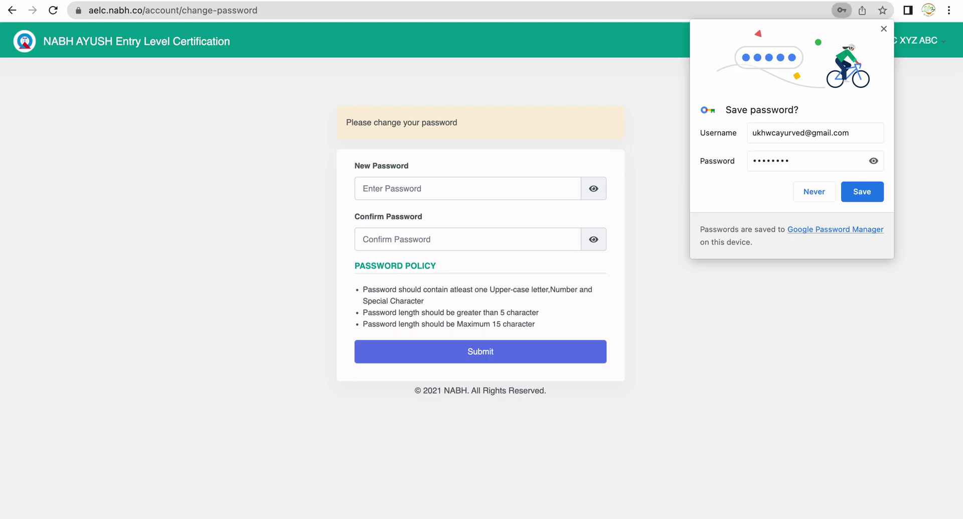
pyautogui.press('Escape')
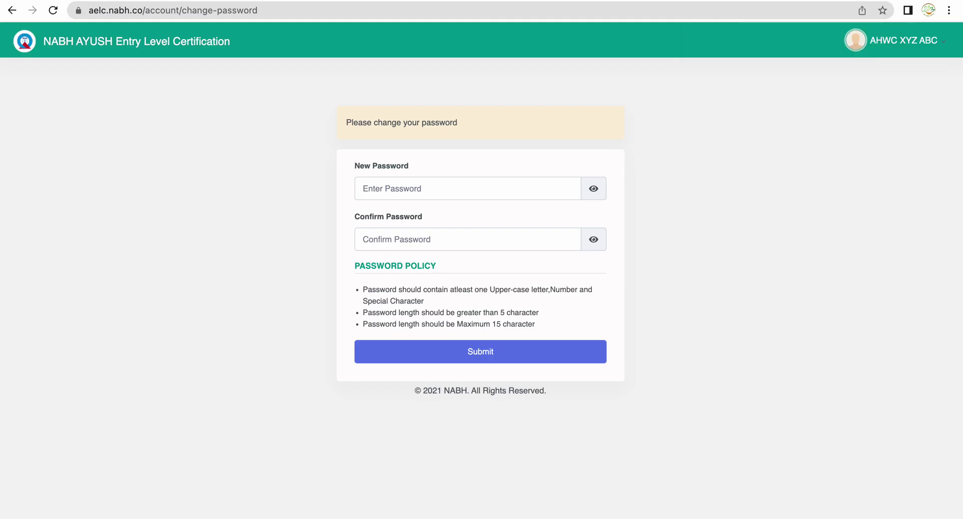
# Enter and confirm a new account password and submit the change
pyautogui.click(468, 188)
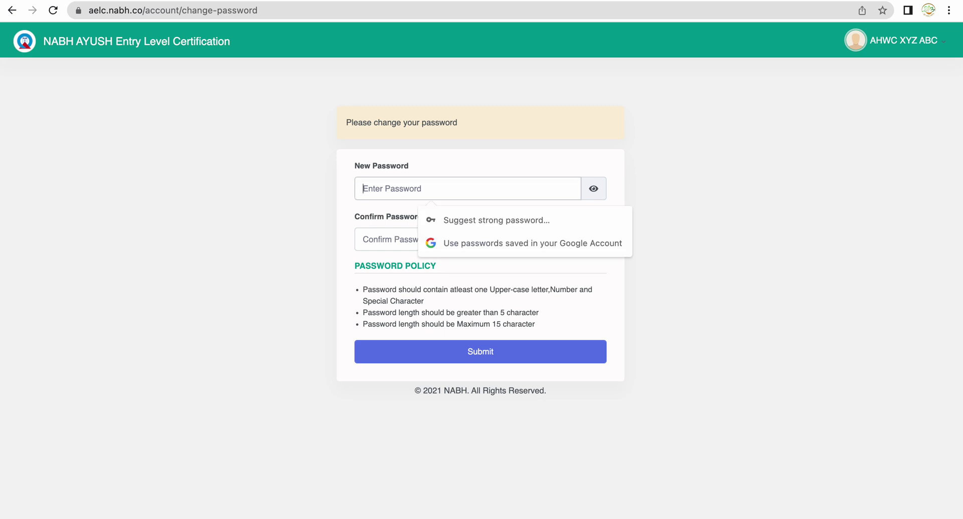
pyautogui.write('•••••••••')
pyautogui.click(467, 239)
pyautogui.write('•••')
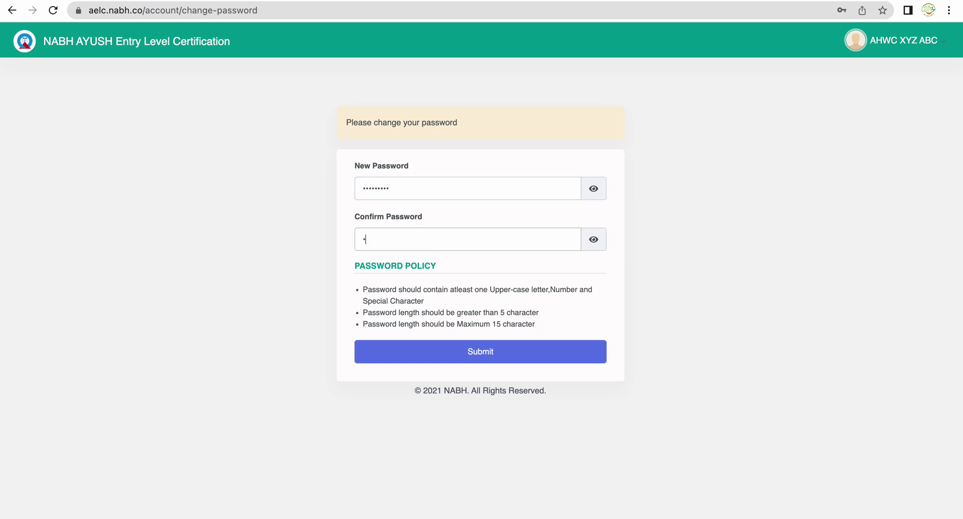
pyautogui.write('••••••')
pyautogui.press('Return')
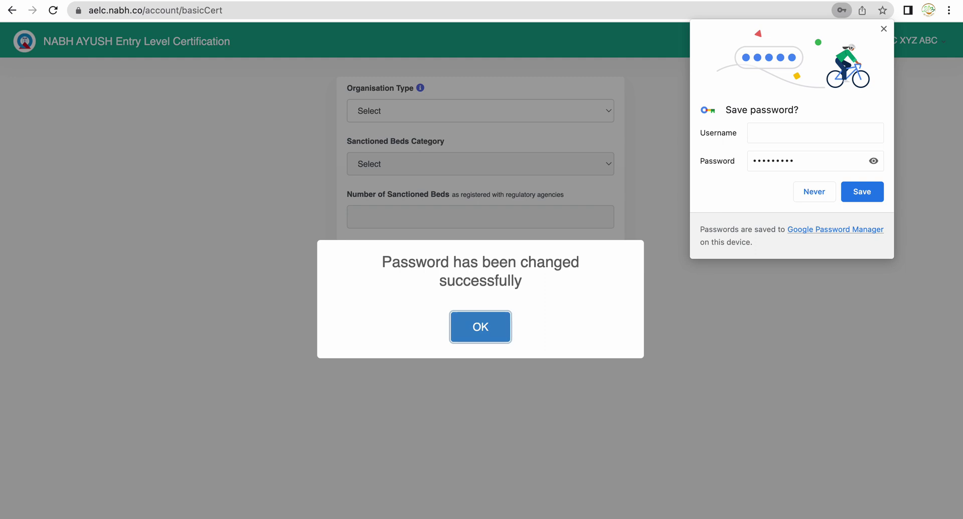
# Choose organisation type 'AYUSH Entry Level for AHWC under NAM' with speciality Ayurveda, submit and proceed
pyautogui.click(488, 324)
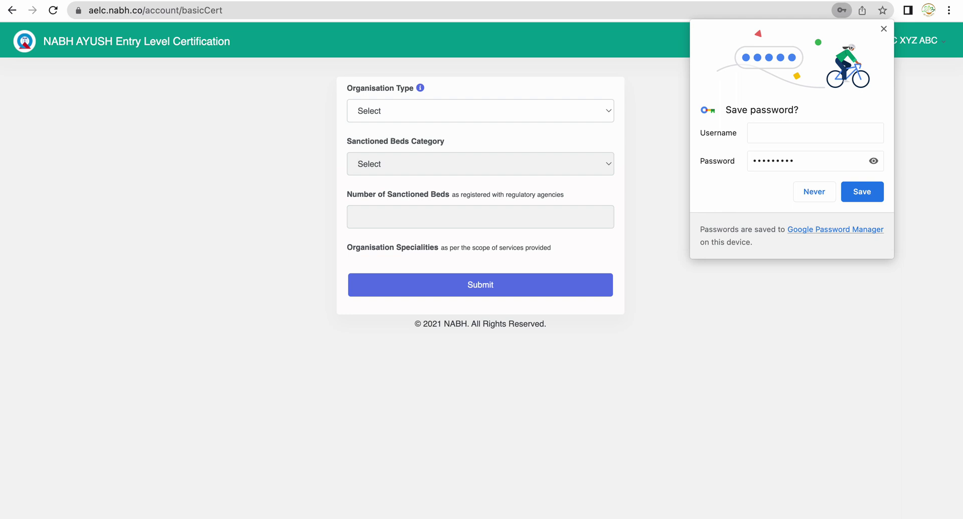
pyautogui.press('space')
pyautogui.press('Down')
pyautogui.press('Down')
pyautogui.press('Down')
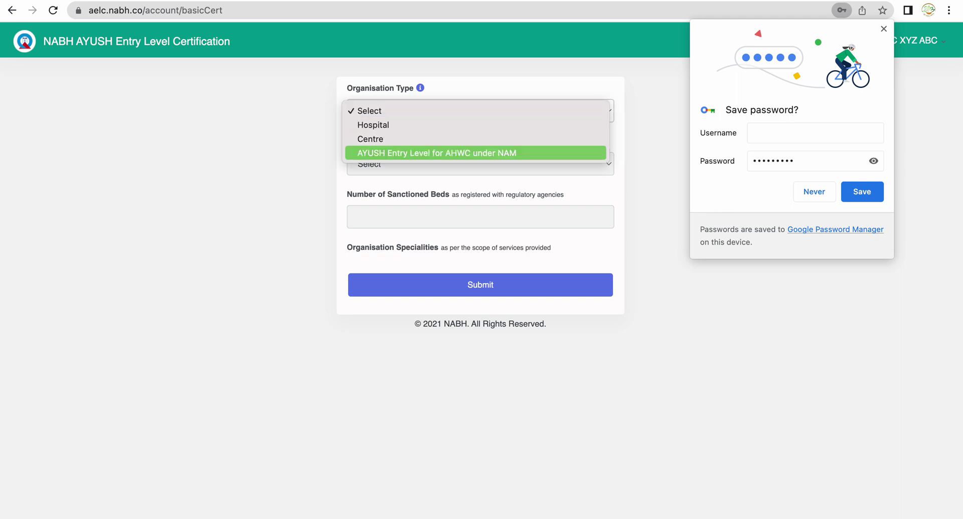
pyautogui.press('Return')
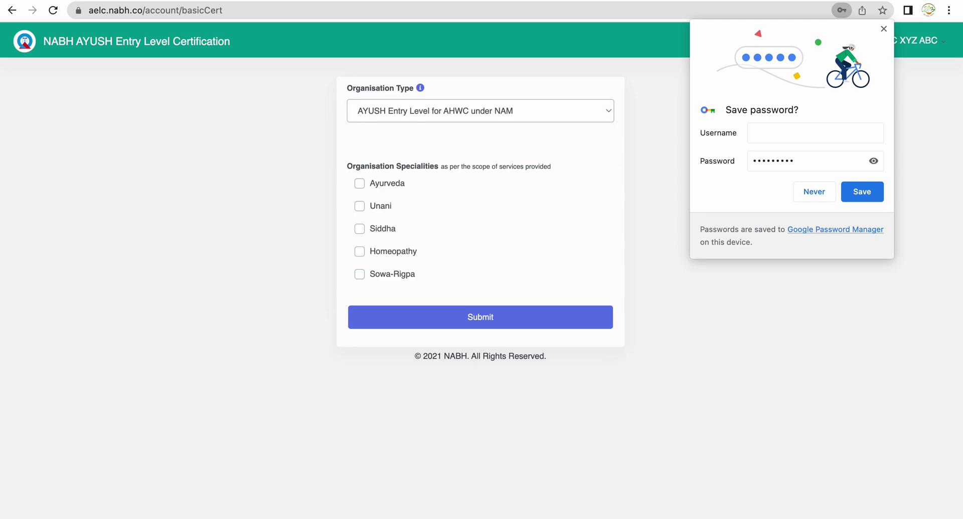
pyautogui.click(359, 183)
pyautogui.click(480, 316)
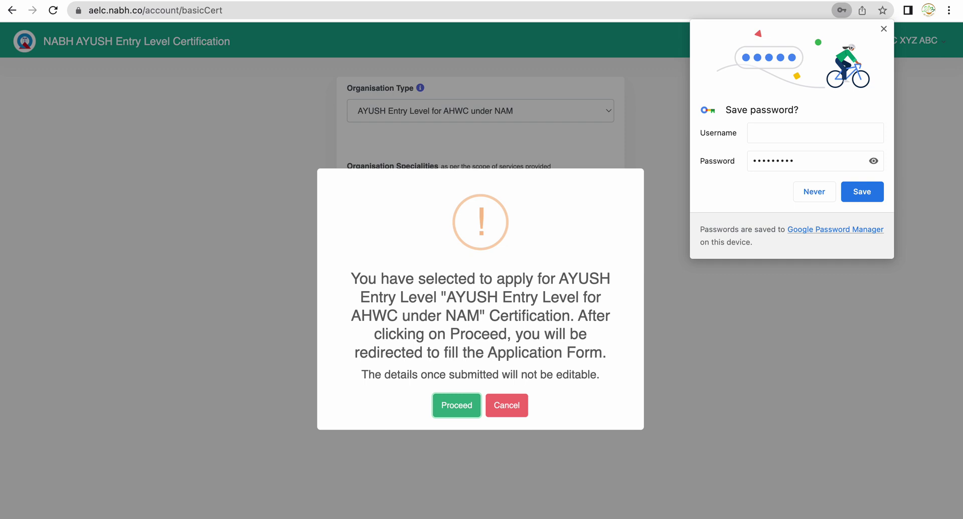
pyautogui.press('Return')
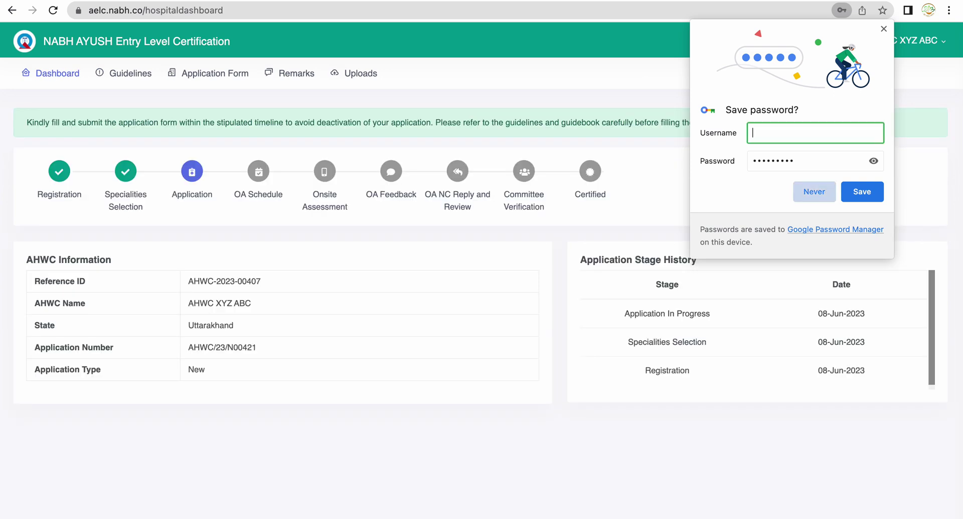
# Decline Chrome's password save and go to the Application Form's General tab
pyautogui.click(815, 191)
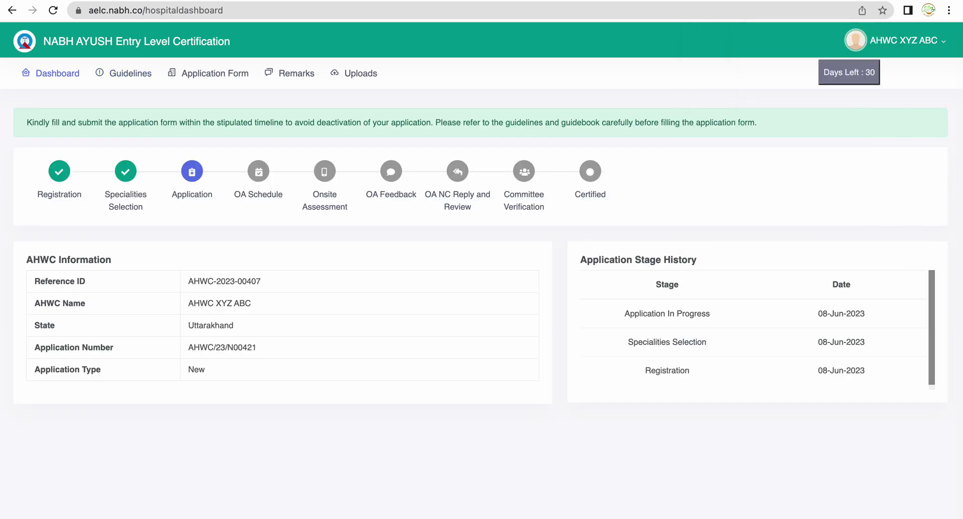
pyautogui.moveTo(849, 72)
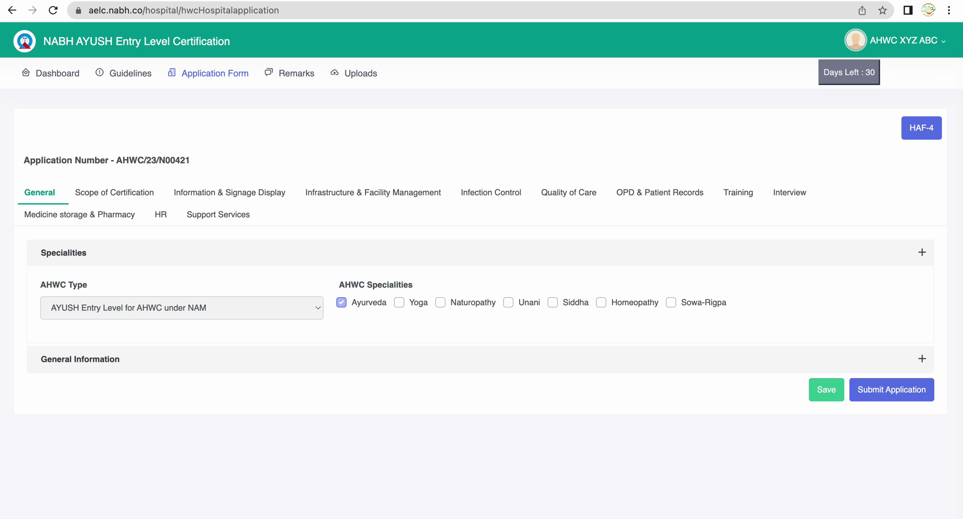
# Save the General section, set Clinical Services' Ayurveda Services to Yes, then open Information & Signage Display
pyautogui.click(827, 390)
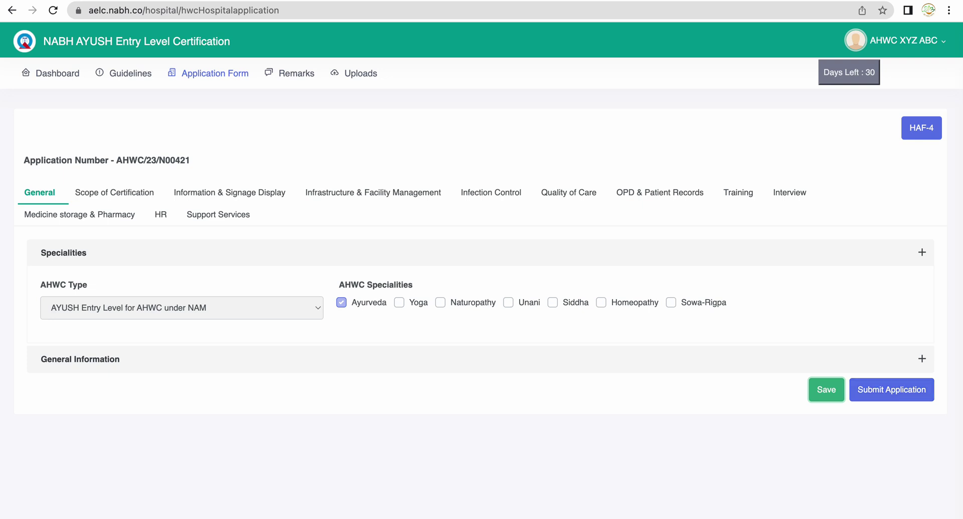
pyautogui.click(117, 192)
pyautogui.click(74, 252)
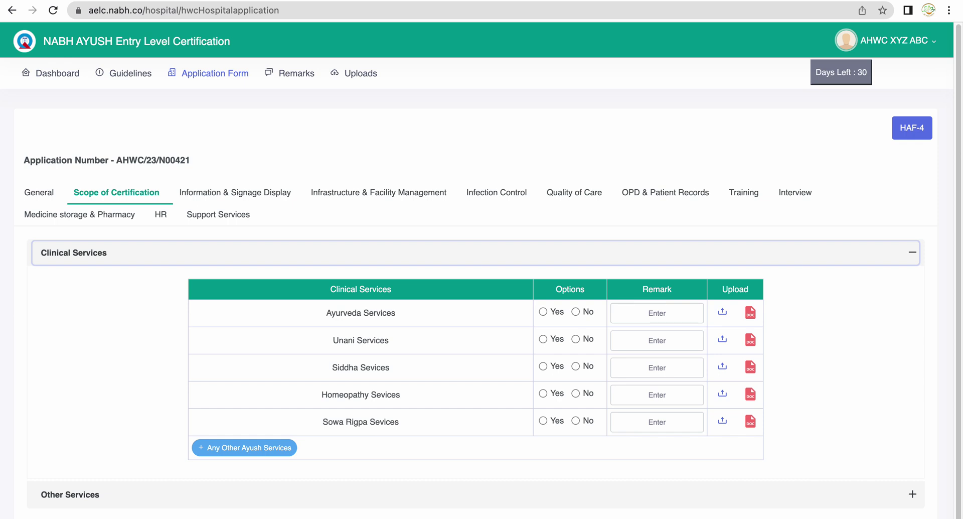
pyautogui.click(543, 312)
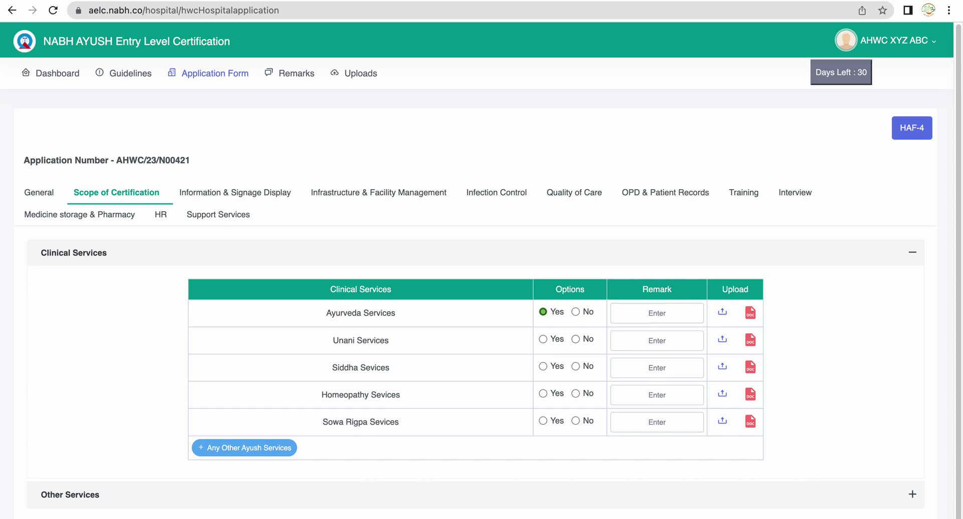
pyautogui.click(232, 192)
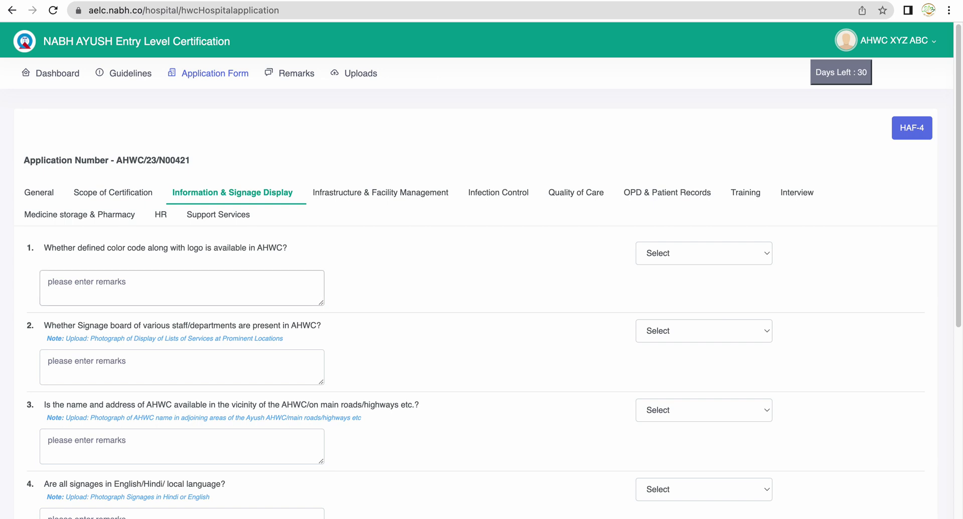
# Answer Yes to signage questions 1 and 2
pyautogui.click(704, 253)
pyautogui.click(699, 267)
pyautogui.click(704, 330)
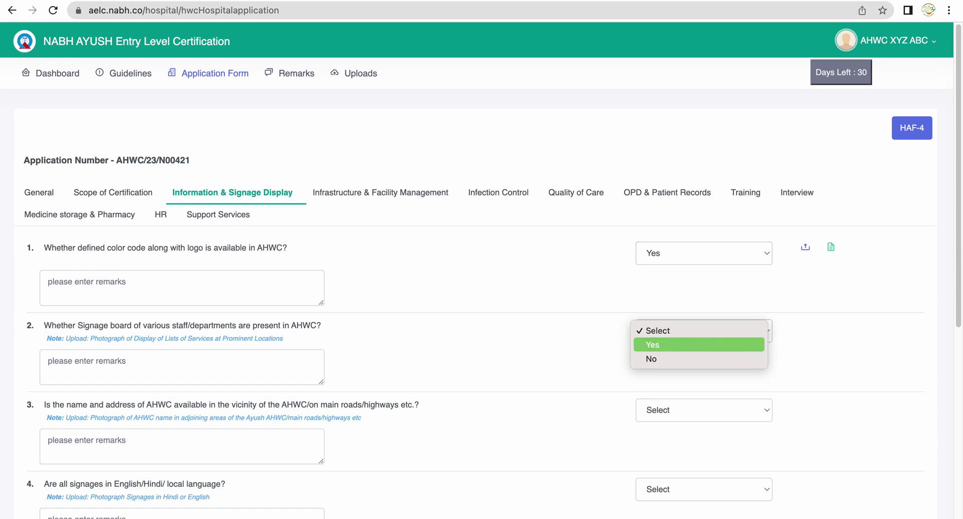
pyautogui.click(699, 345)
# Save the signage answers, leaving question 7 unanswered
pyautogui.scroll(-2, 482, 301)
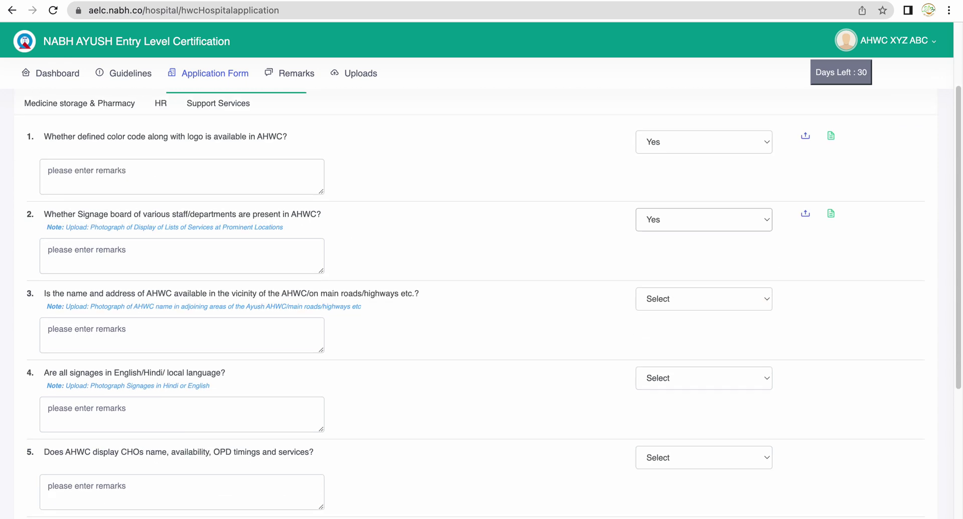
pyautogui.scroll(-6, 481, 301)
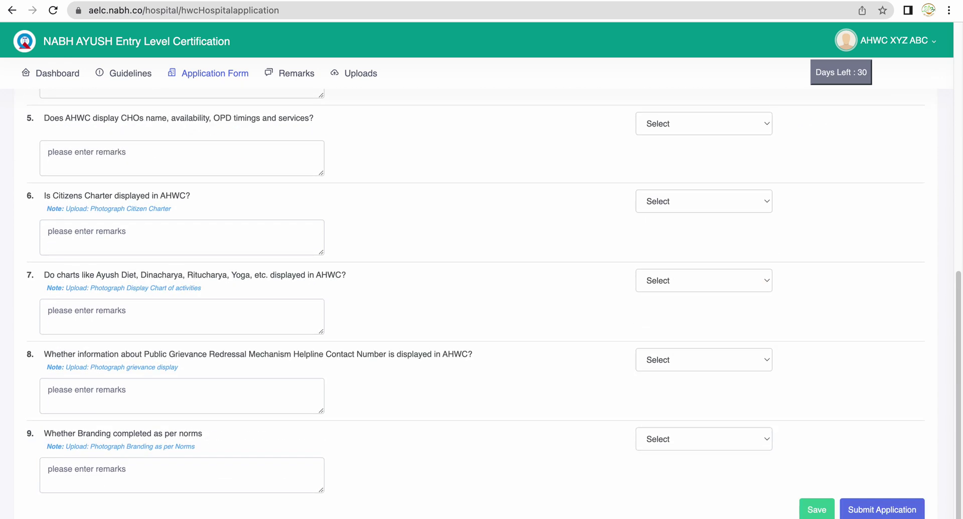
pyautogui.click(703, 280)
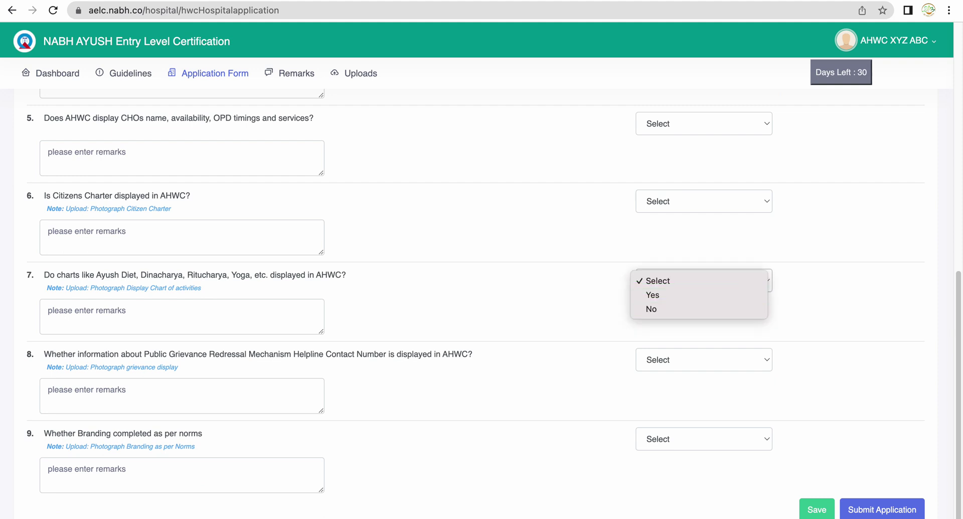
pyautogui.click(816, 509)
pyautogui.click(817, 509)
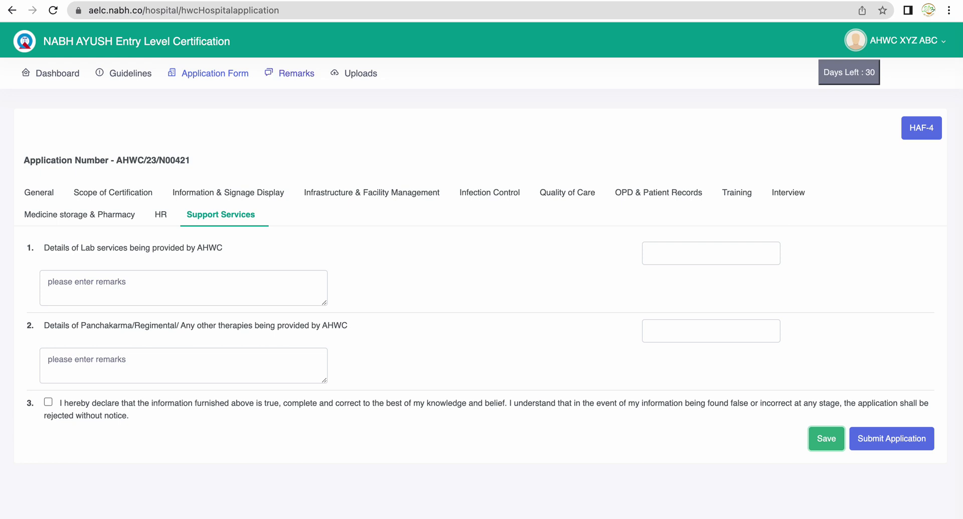
# Go via Remarks to the empty Document Uploads page, then switch to the desktop
pyautogui.click(297, 73)
pyautogui.click(361, 74)
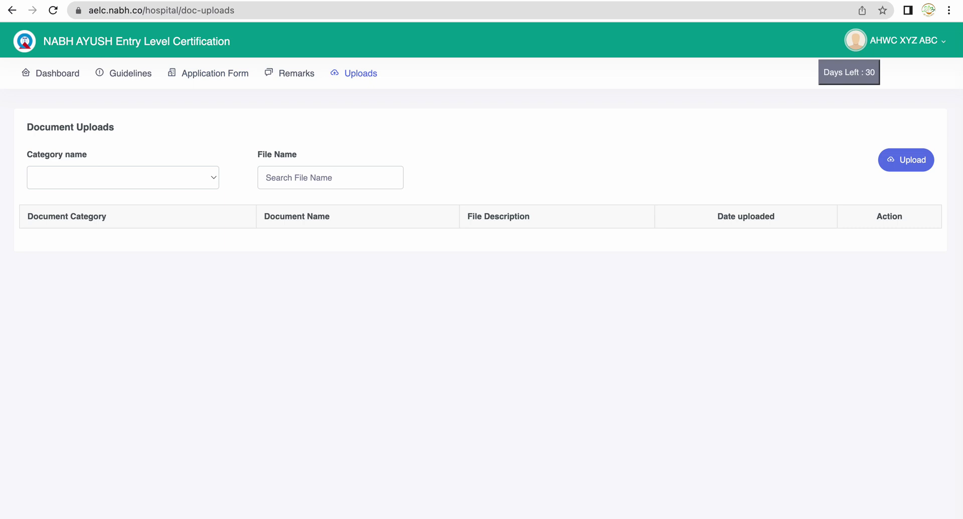
pyautogui.hotkey('ctrl', 'Left')
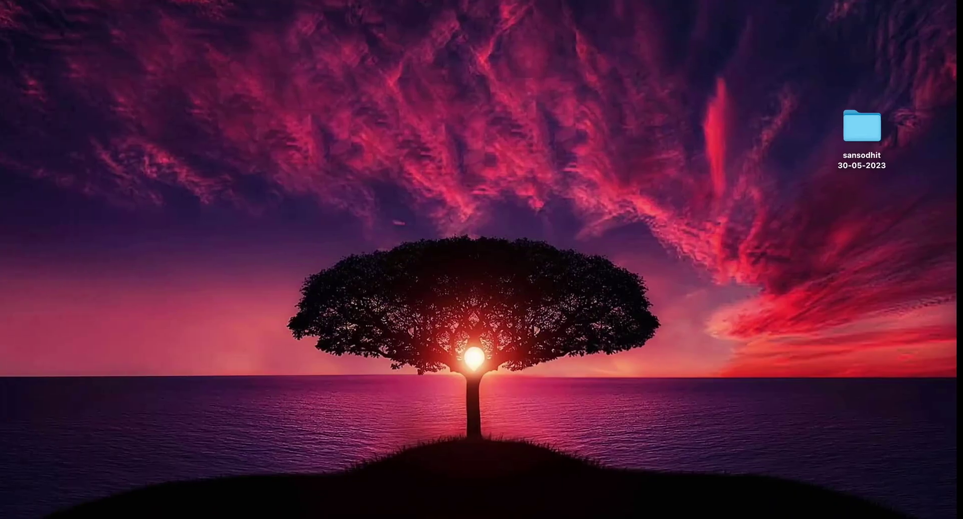